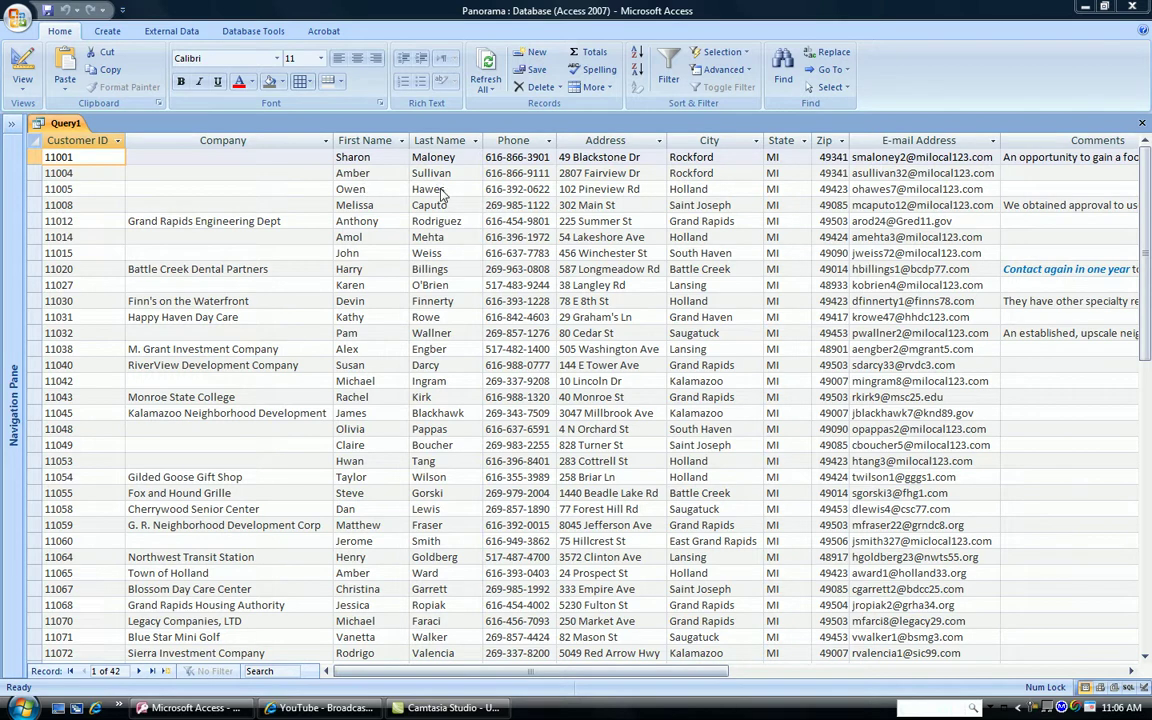
# - Open the query in Design view and hide the Phone, Address, City, State, Zip, EmailAddress and Comments fields from the results
pyautogui.click(26, 62)
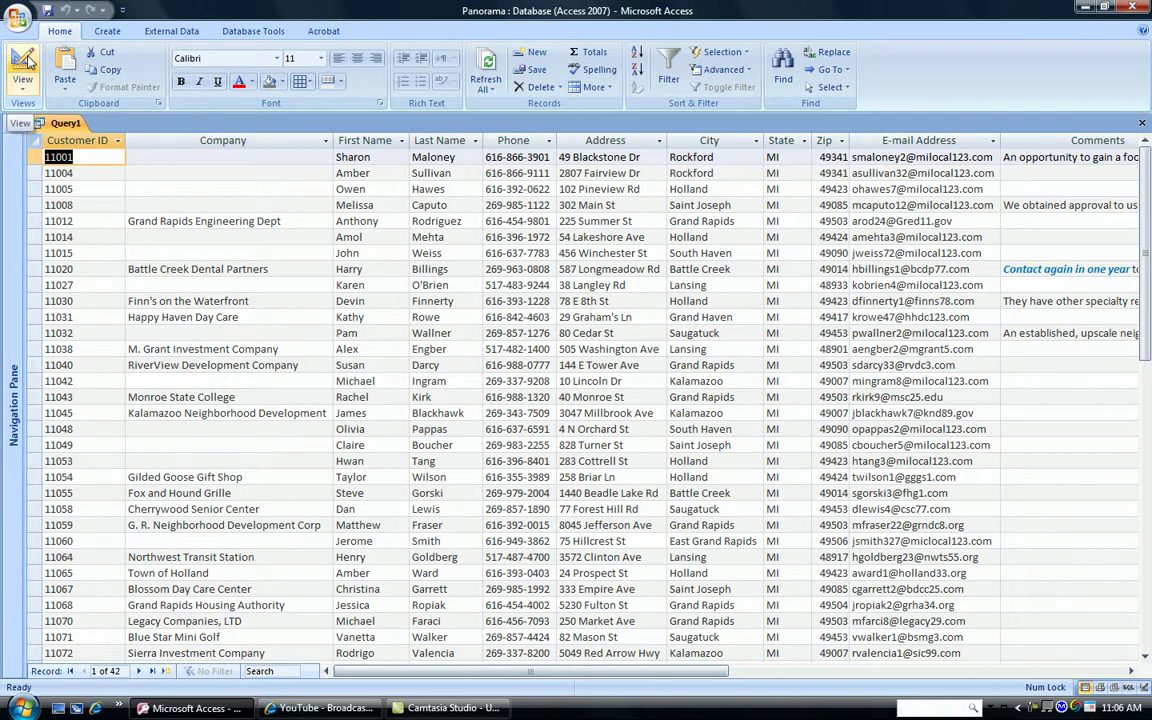
pyautogui.click(24, 60)
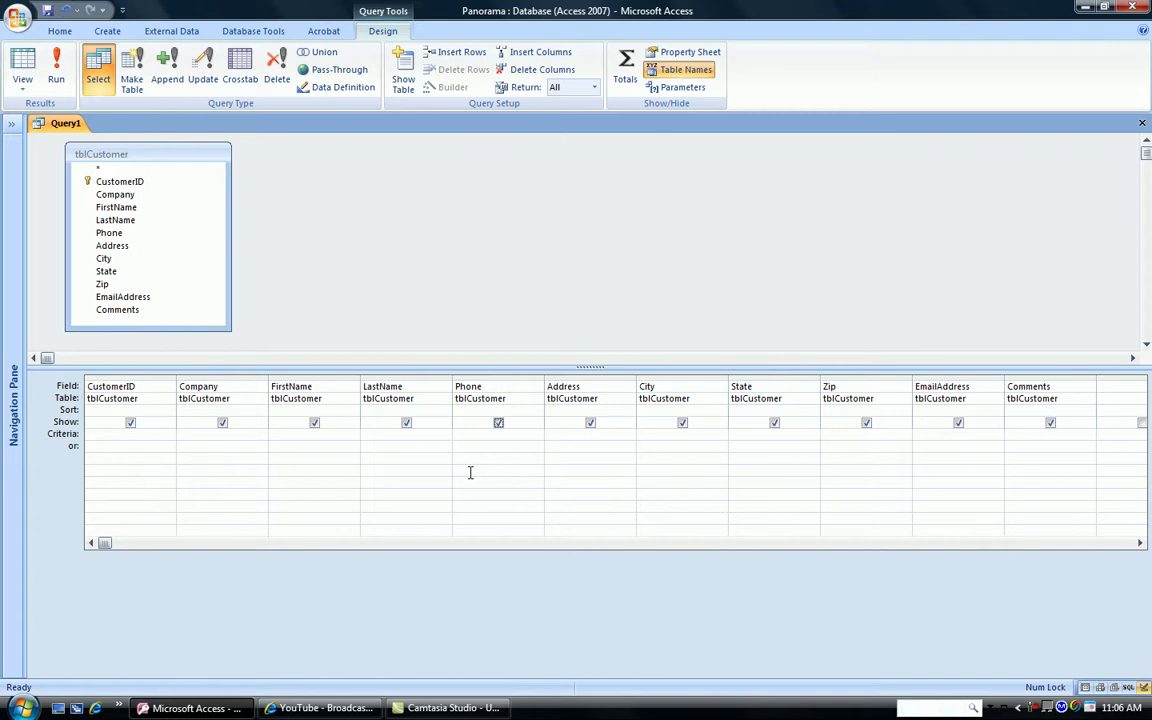
pyautogui.click(498, 423)
pyautogui.click(588, 424)
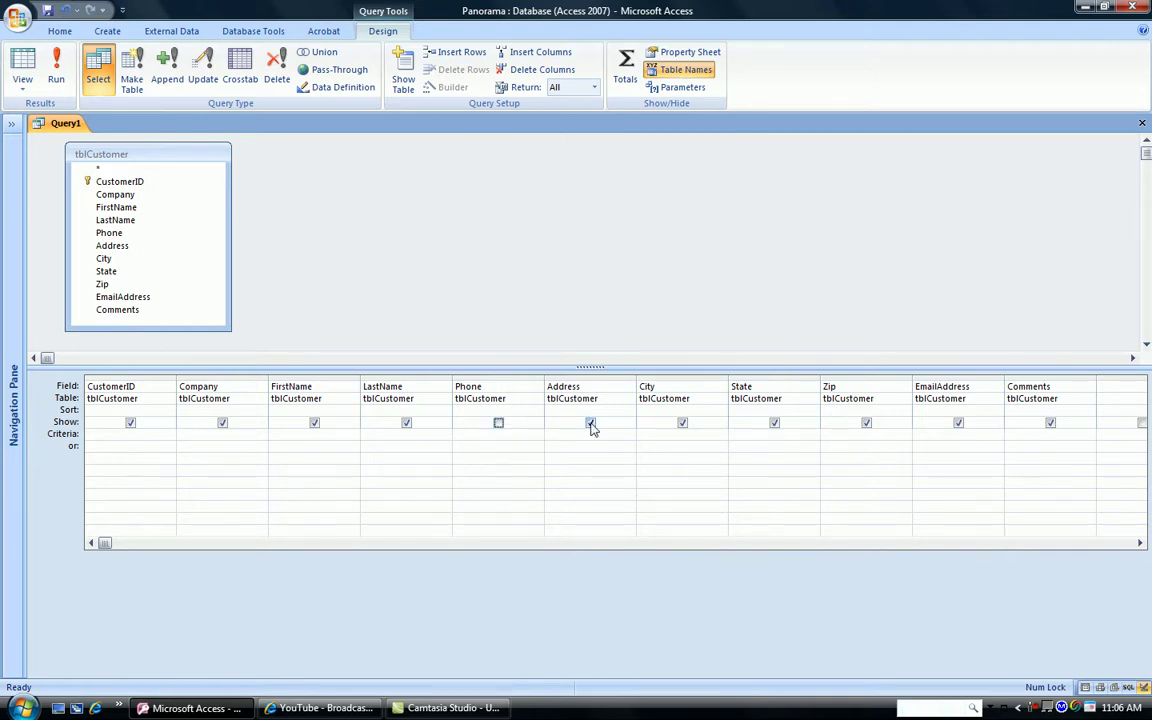
pyautogui.click(682, 424)
pyautogui.click(774, 423)
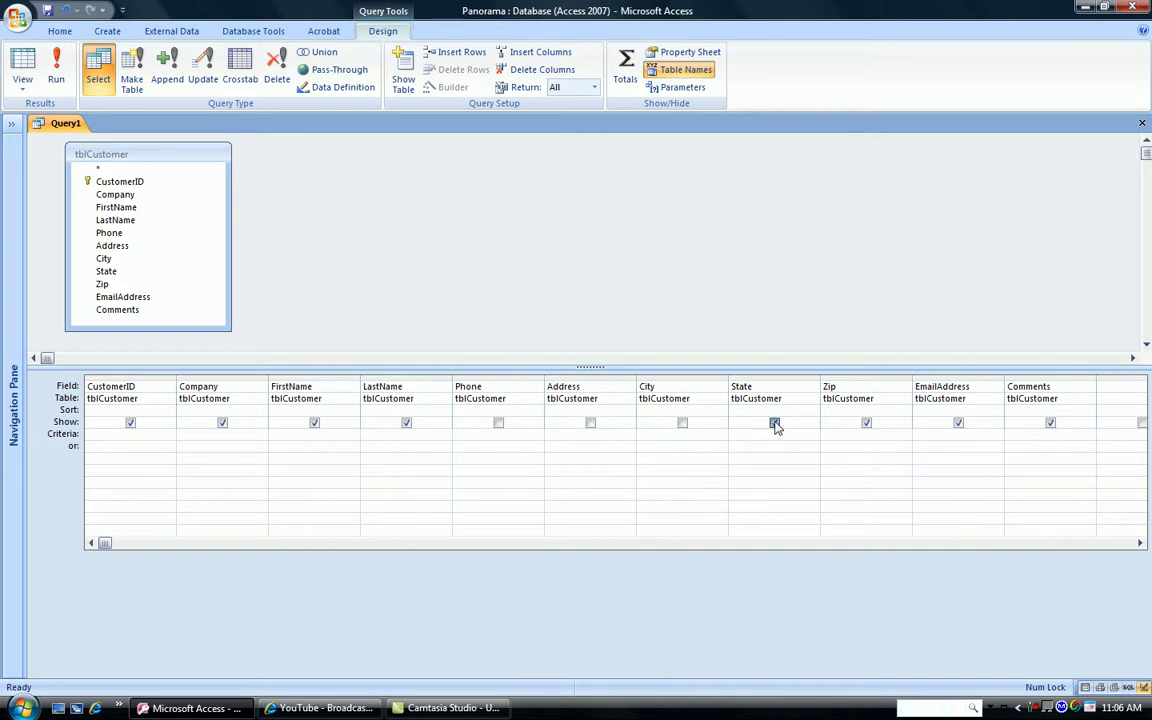
pyautogui.click(866, 423)
pyautogui.click(958, 423)
pyautogui.click(1049, 424)
# - Open an enlarged Expression Builder for the first empty column after Comments and start the expression with the field name "customer:"
pyautogui.click(1139, 543)
pyautogui.click(1139, 543)
pyautogui.click(1139, 543)
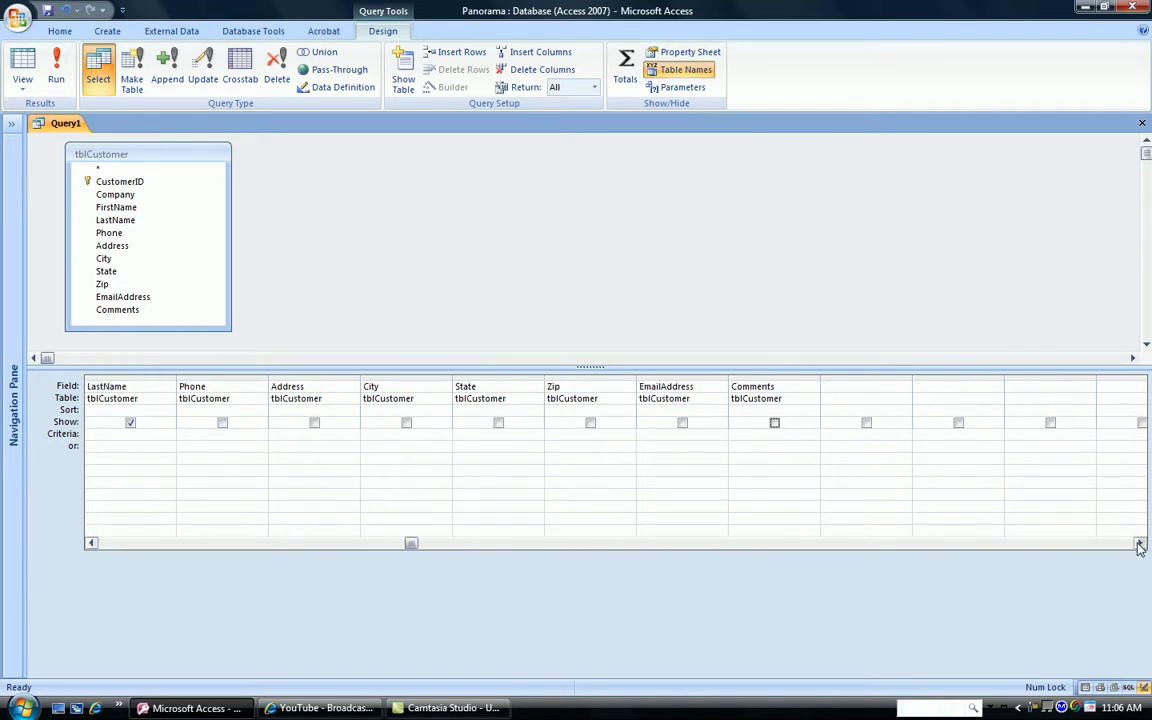
pyautogui.click(868, 386)
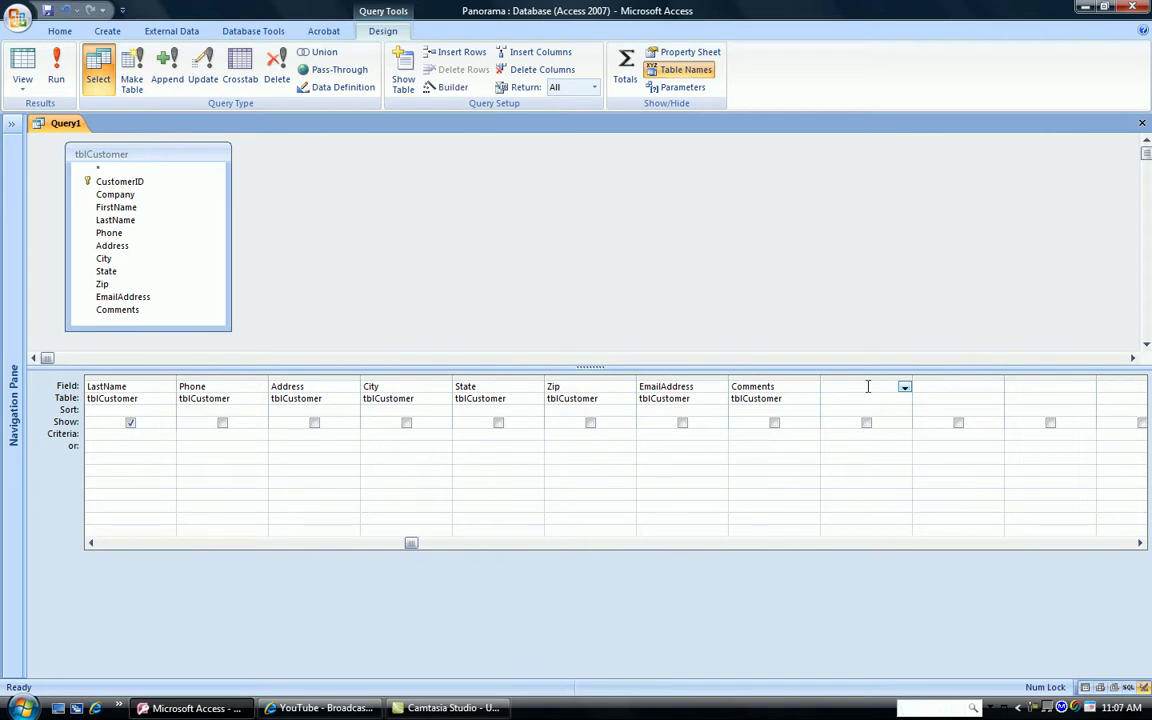
pyautogui.rightClick(870, 390)
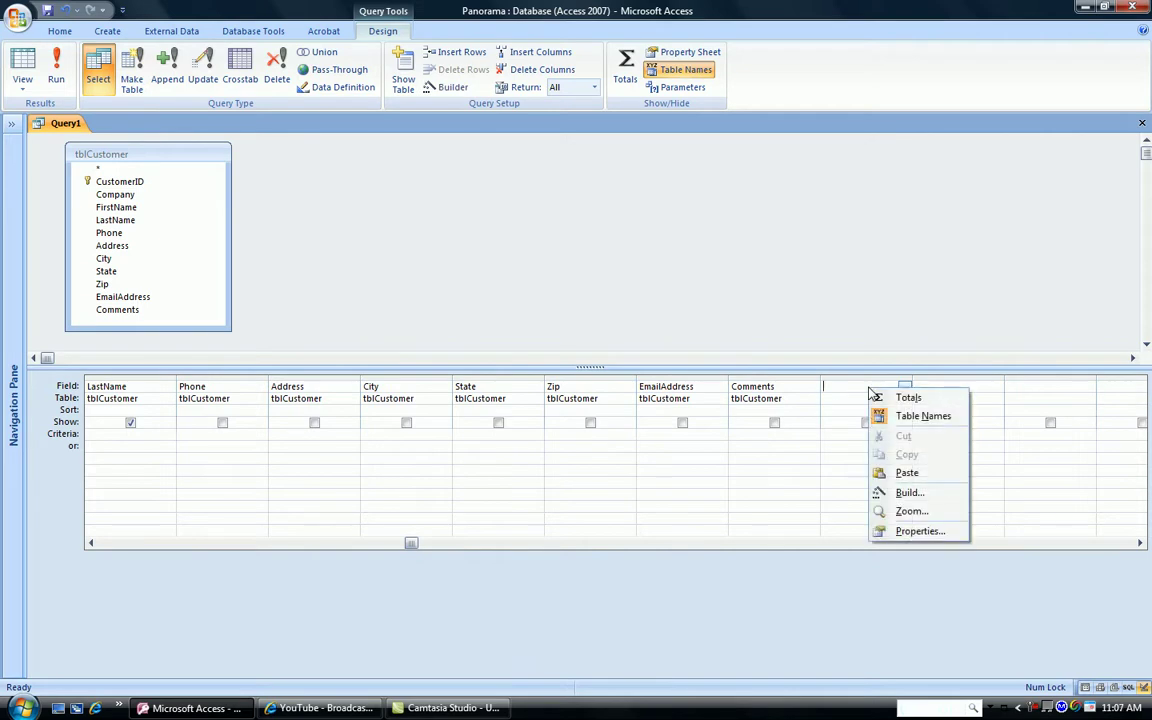
pyautogui.click(905, 496)
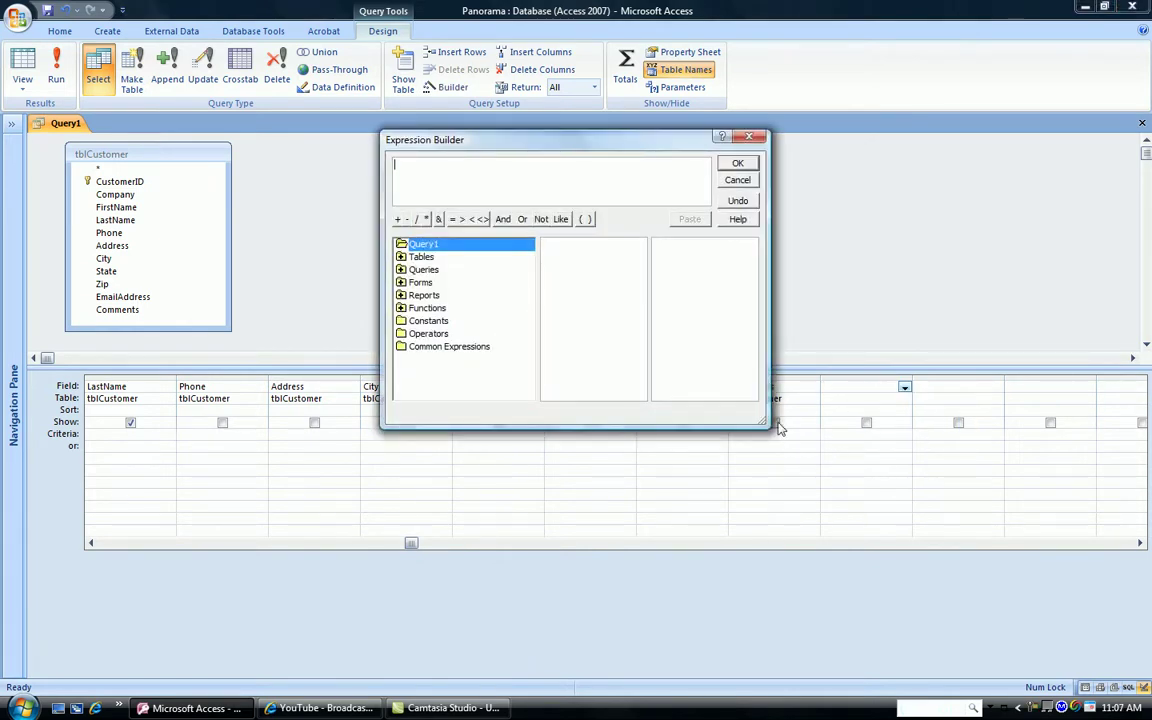
pyautogui.moveTo(767, 428); pyautogui.dragTo(798, 507)
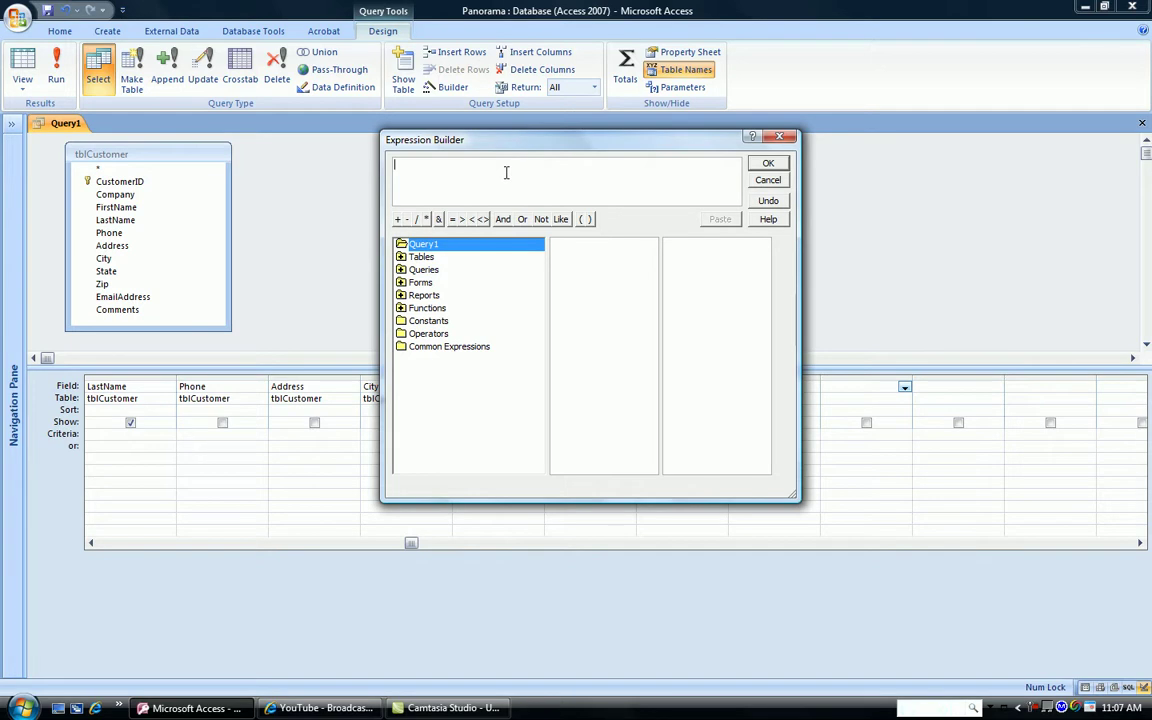
pyautogui.write('customer:')
# - Insert the built-in Program Flow function IIf after the field name and delete the extra leading «Expr» placeholder
pyautogui.doubleClick(419, 310)
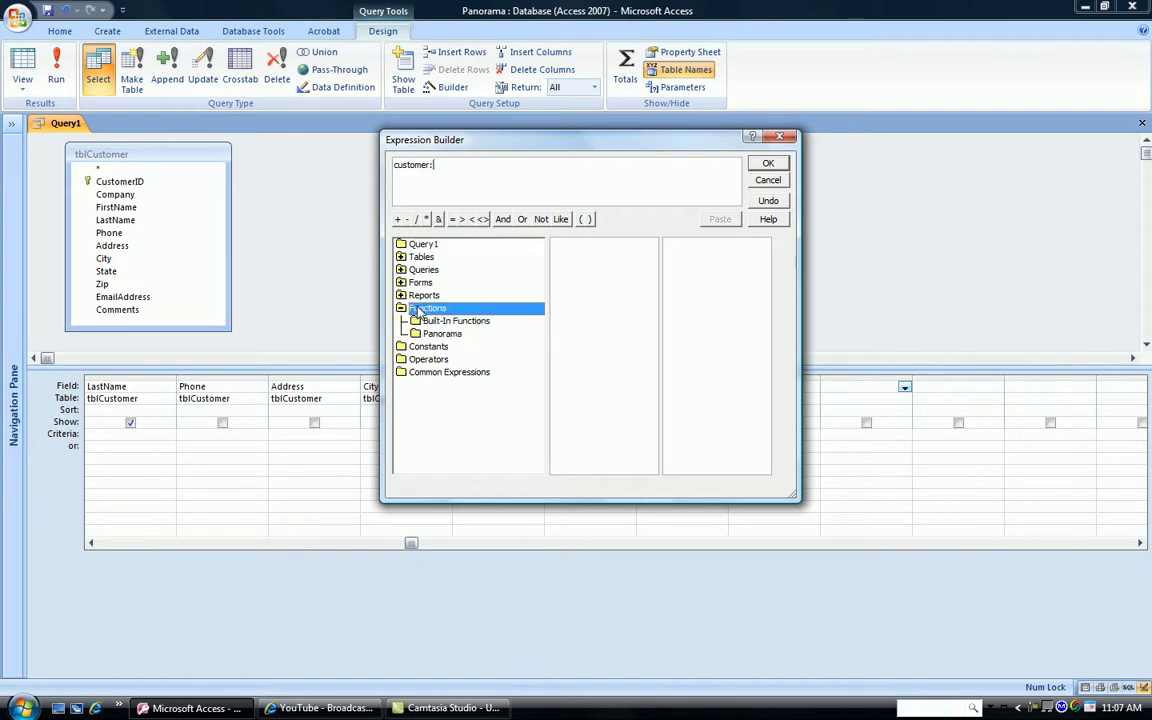
pyautogui.click(446, 321)
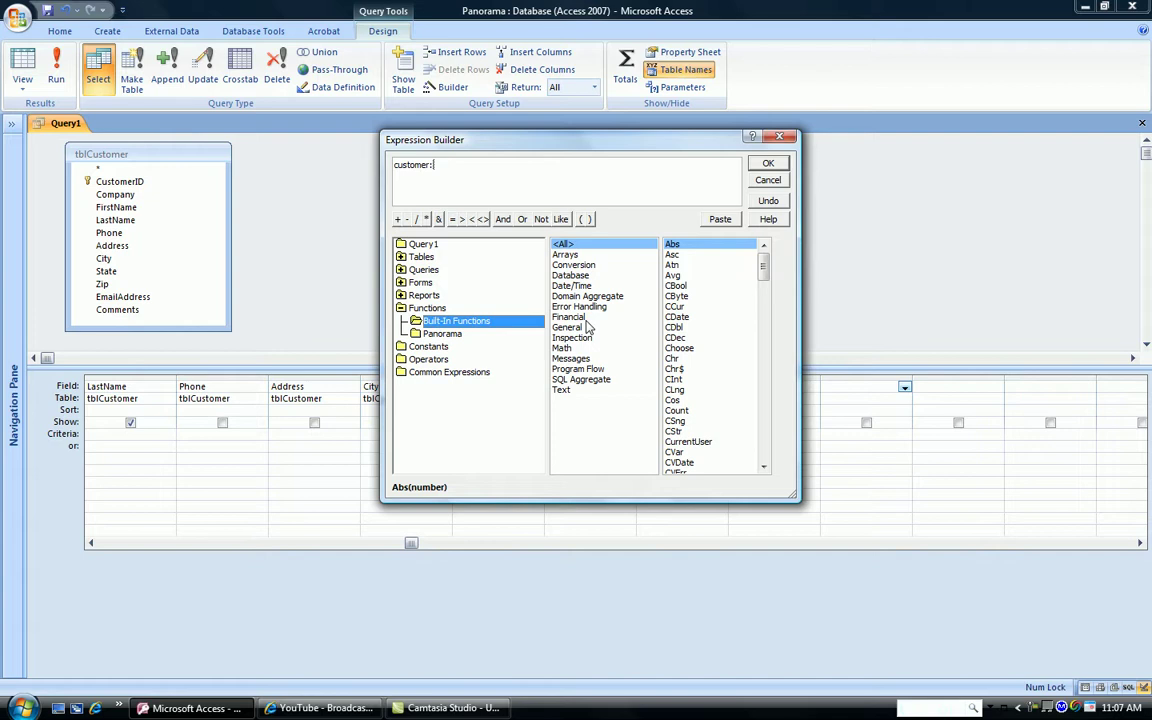
pyautogui.click(579, 370)
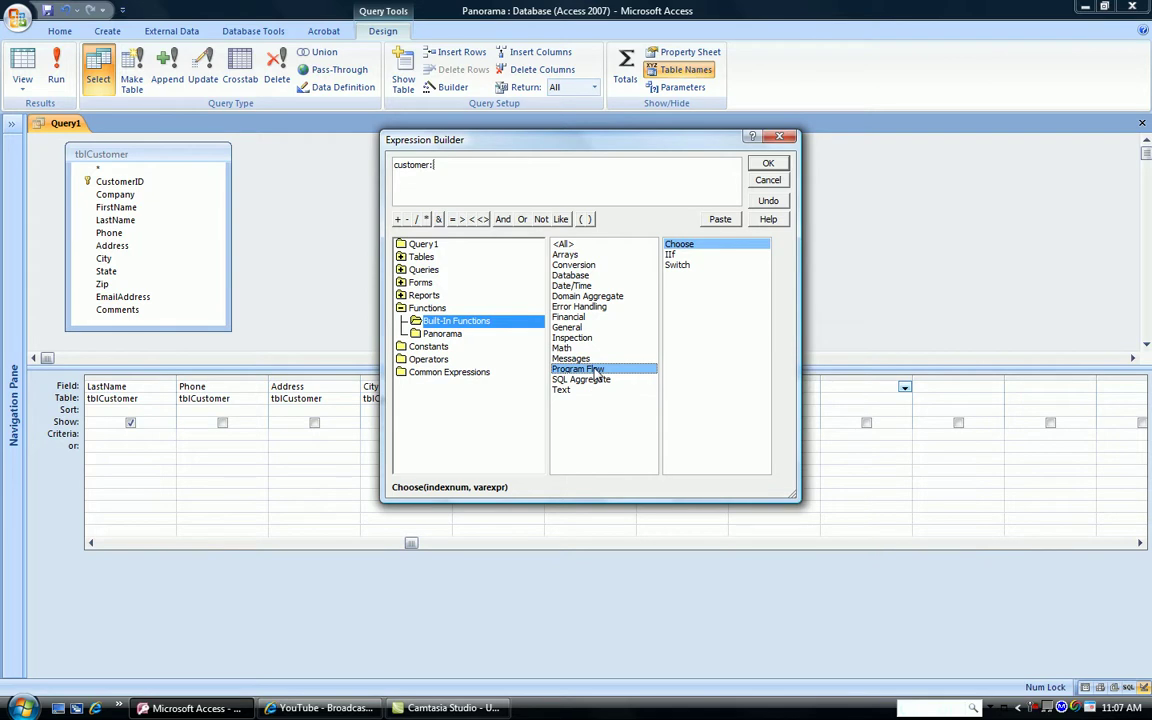
pyautogui.click(670, 255)
pyautogui.doubleClick(670, 255)
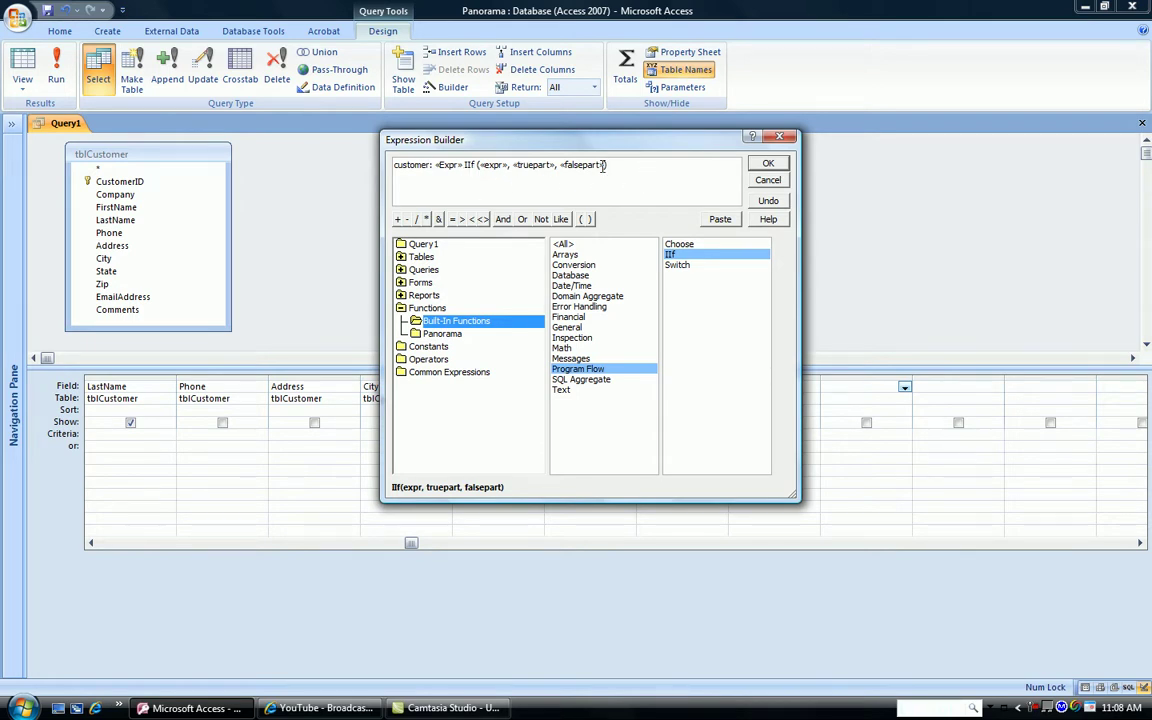
pyautogui.click(445, 165)
pyautogui.press('Delete')
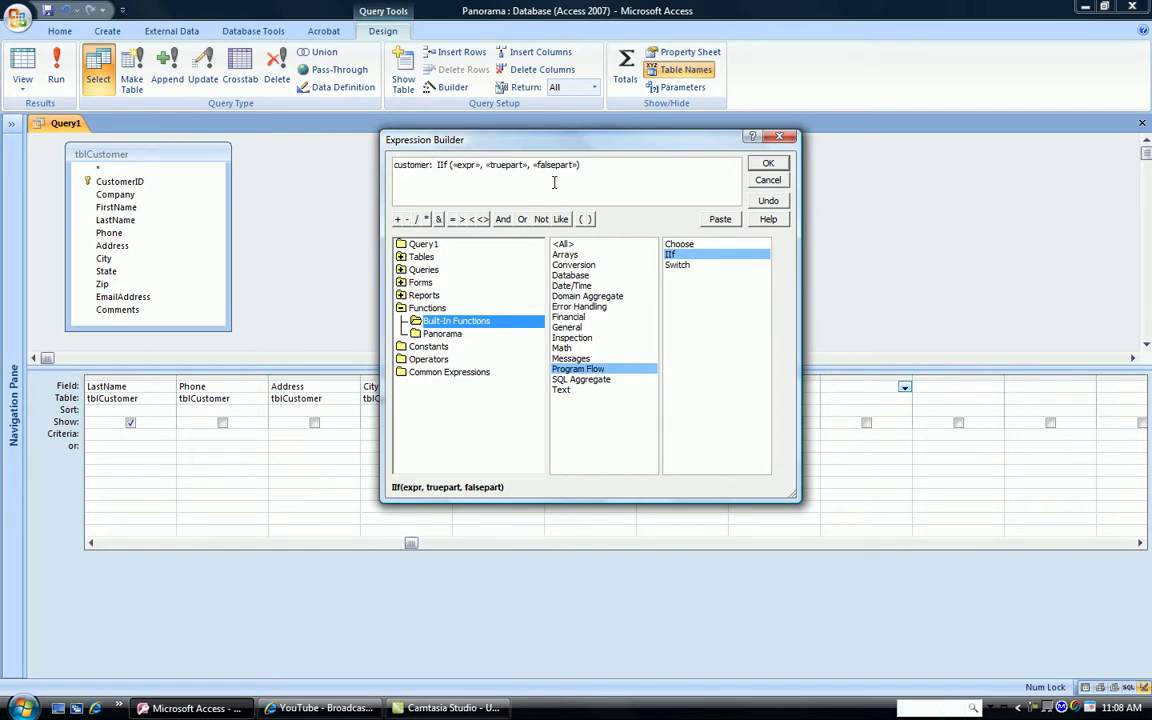
# - Replace the IIf function's «expr» placeholder with the condition IsNull([company])
pyautogui.click(461, 166)
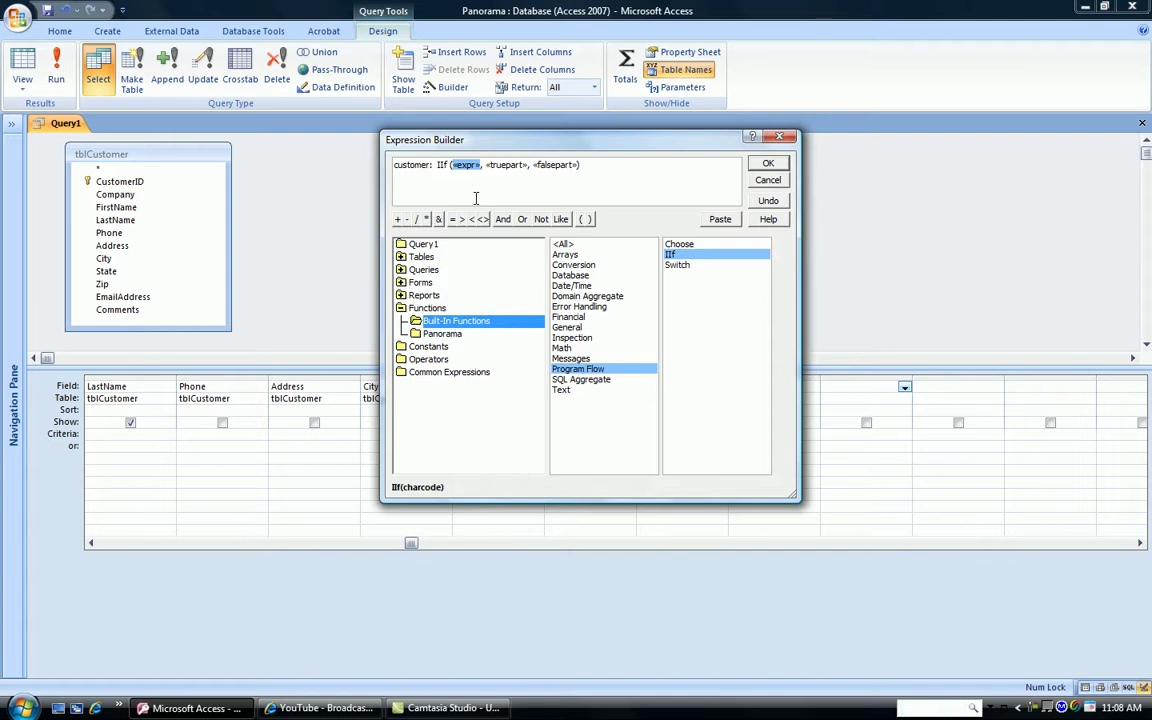
pyautogui.write('IsNull')
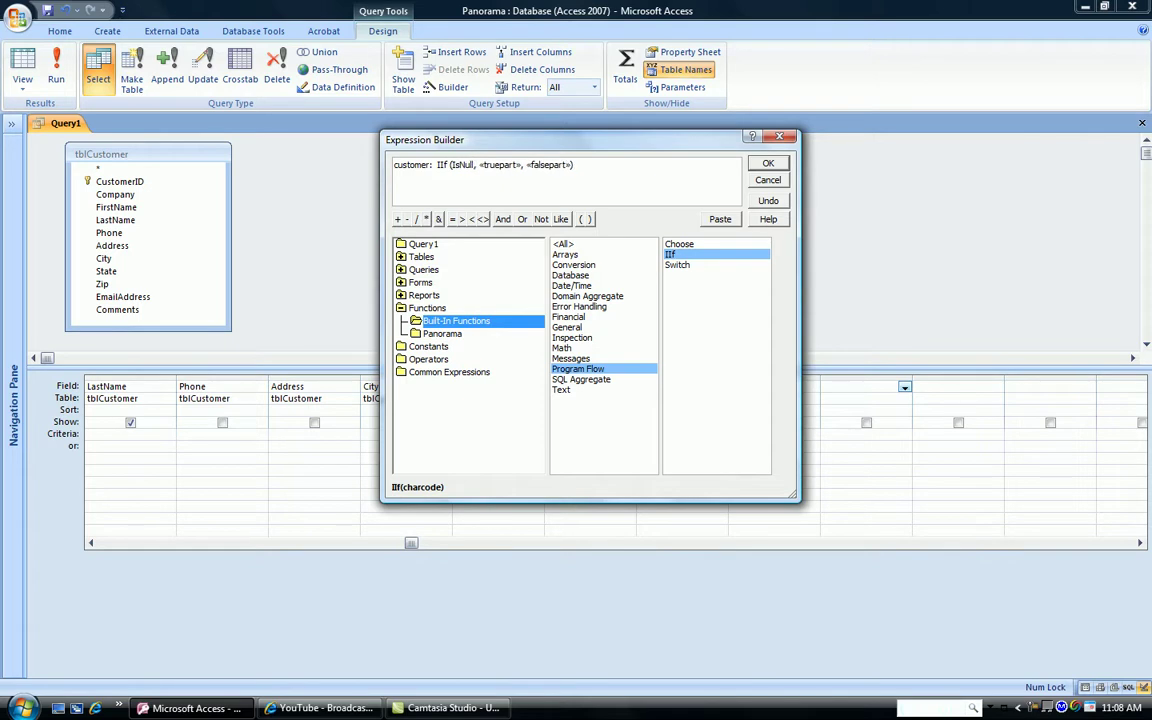
pyautogui.write('([comap')
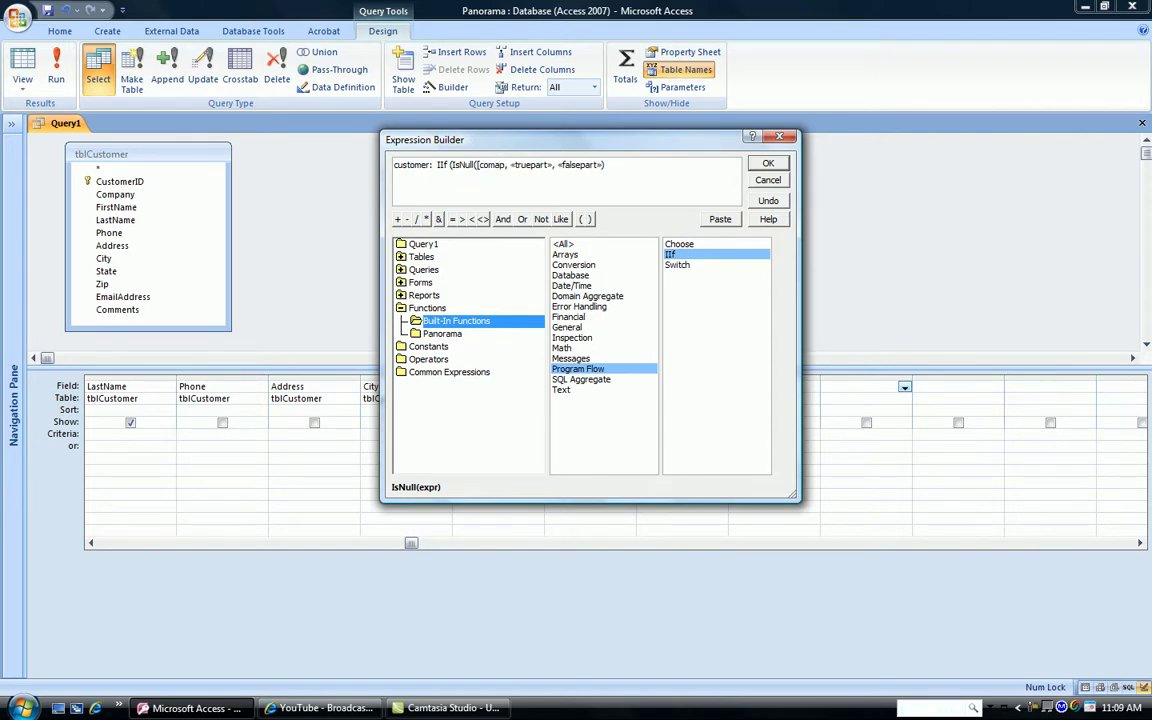
pyautogui.press('BackSpace')
pyautogui.press('BackSpace')
pyautogui.write('pany]')
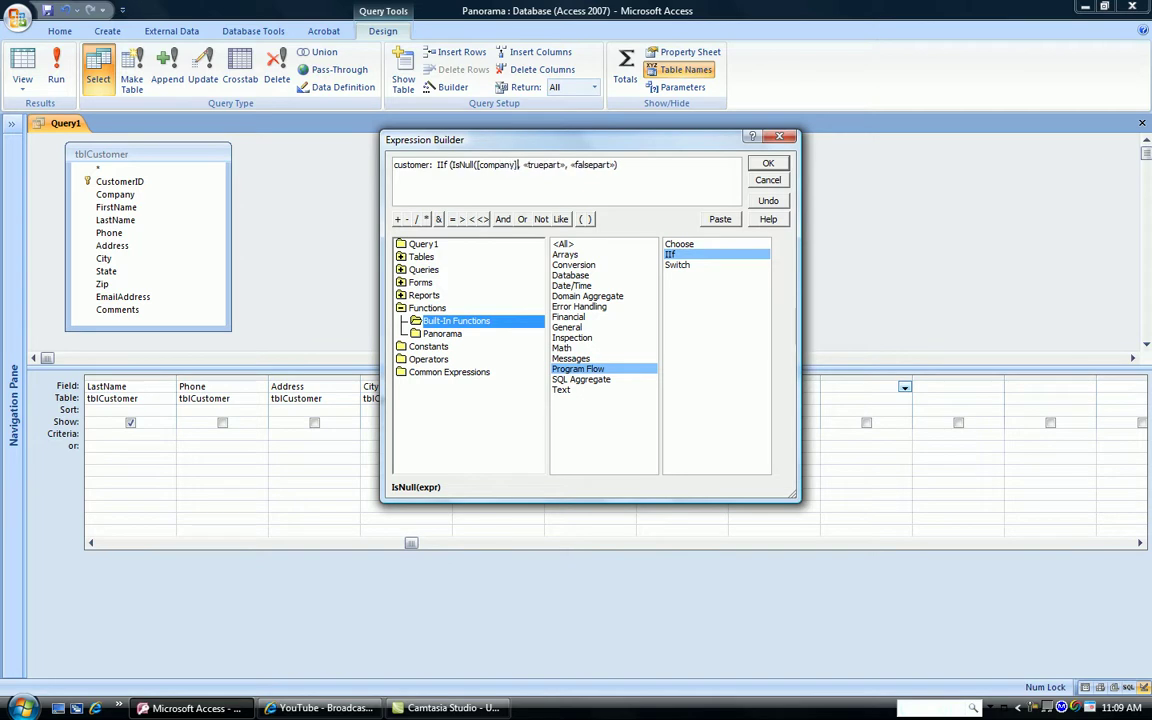
pyautogui.write(')')
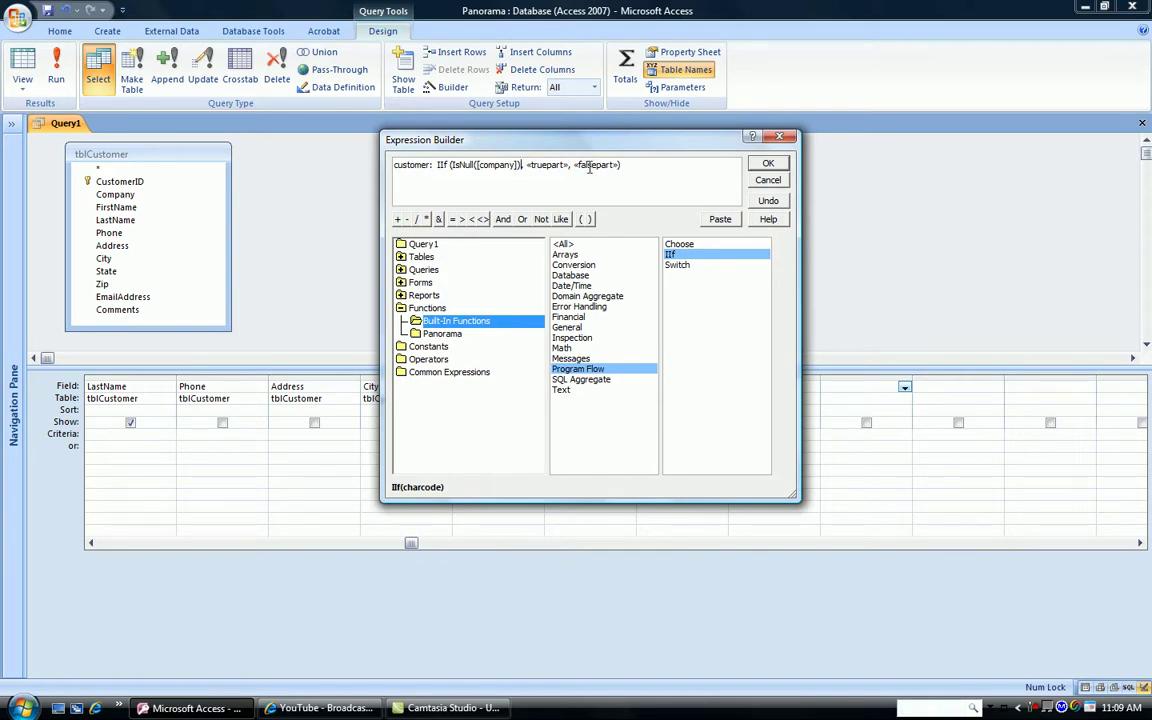
# - Set the IIf false part to [company] and the true part to [lastname]&", "&[firstname], and accept the expression
pyautogui.click(589, 168)
pyautogui.write('[complany]')
pyautogui.click(541, 165)
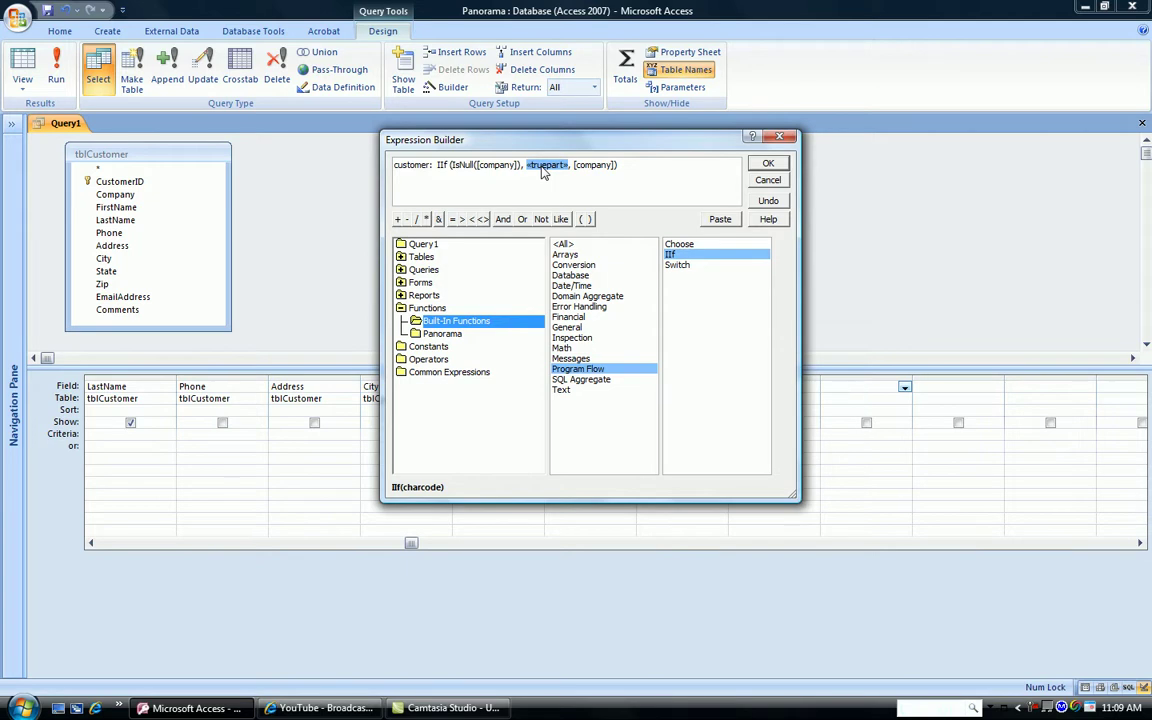
pyautogui.write('[lastn')
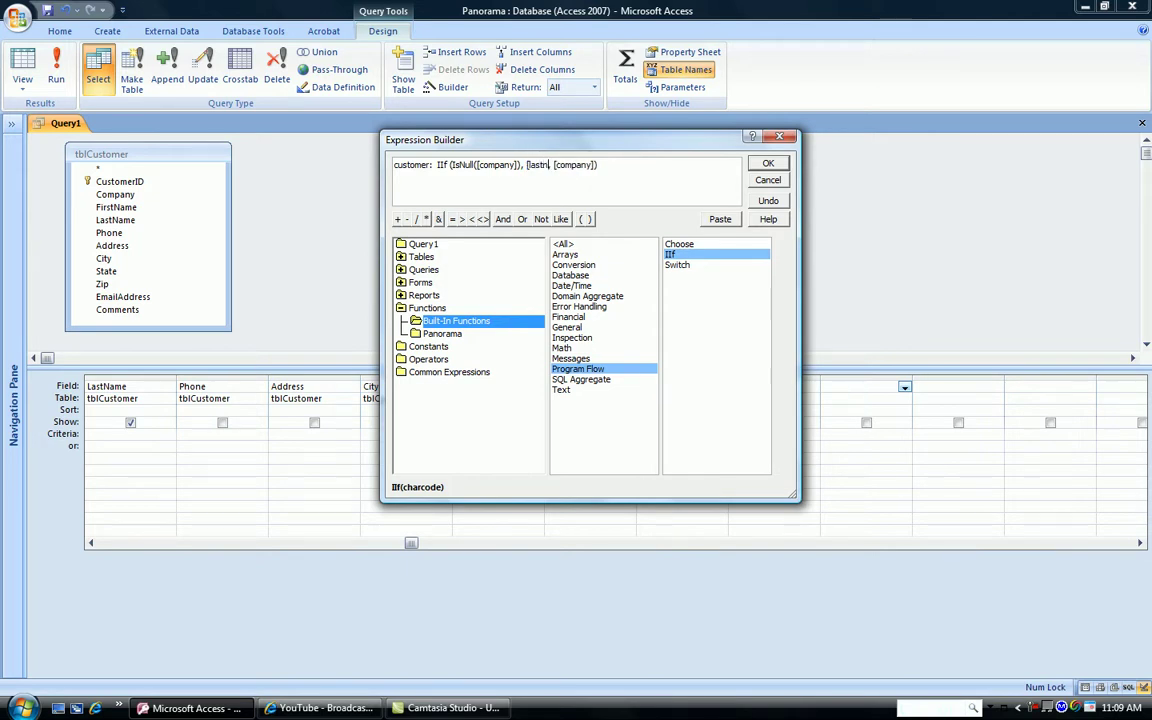
pyautogui.write('ame]&",')
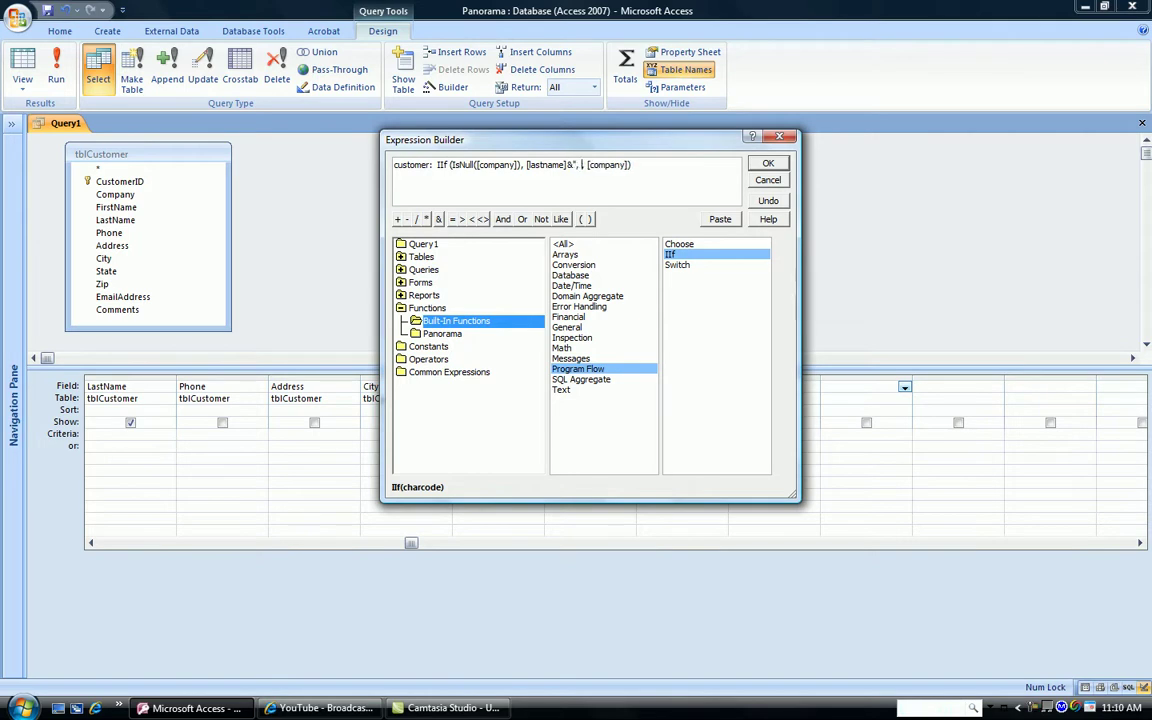
pyautogui.write(' "&[firstname],')
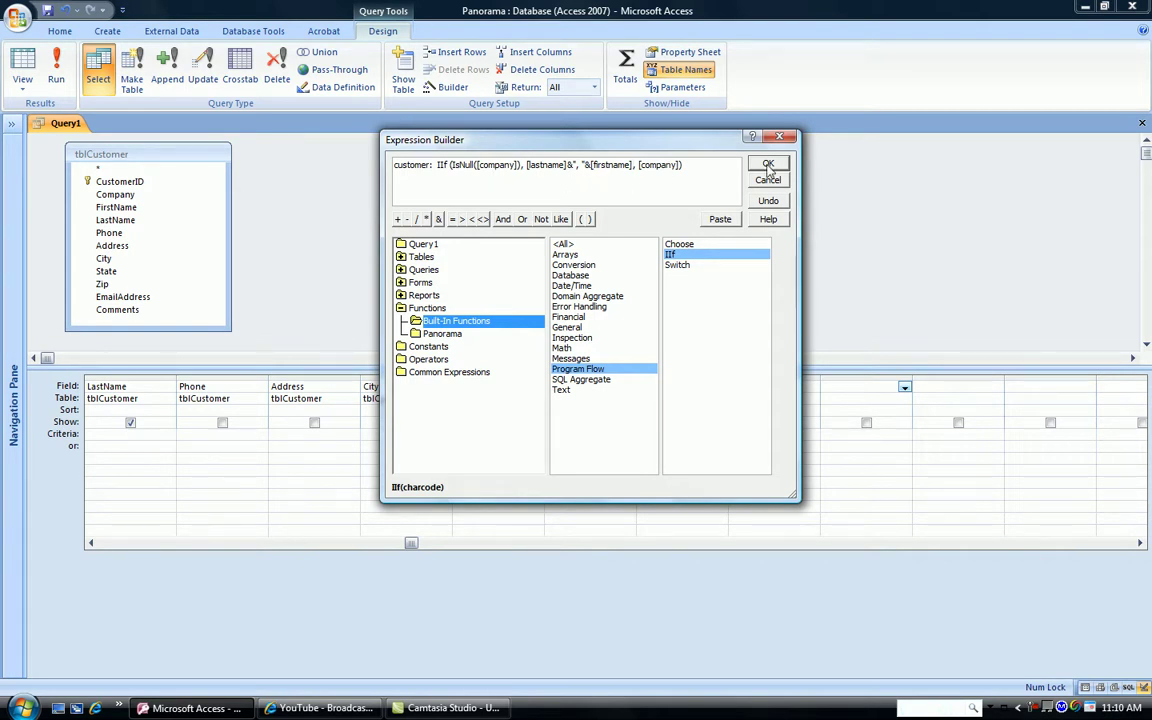
pyautogui.press('Return')
# - Run the query and fit the customer column's width to its contents
pyautogui.click(64, 76)
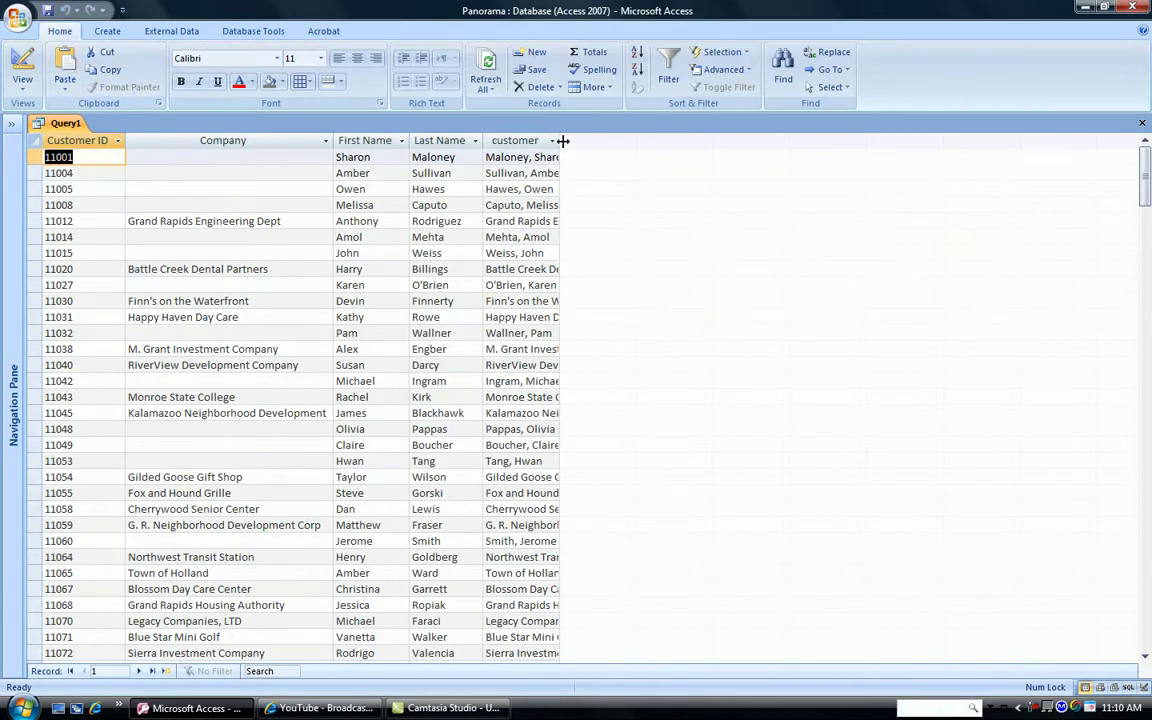
pyautogui.doubleClick(560, 141)
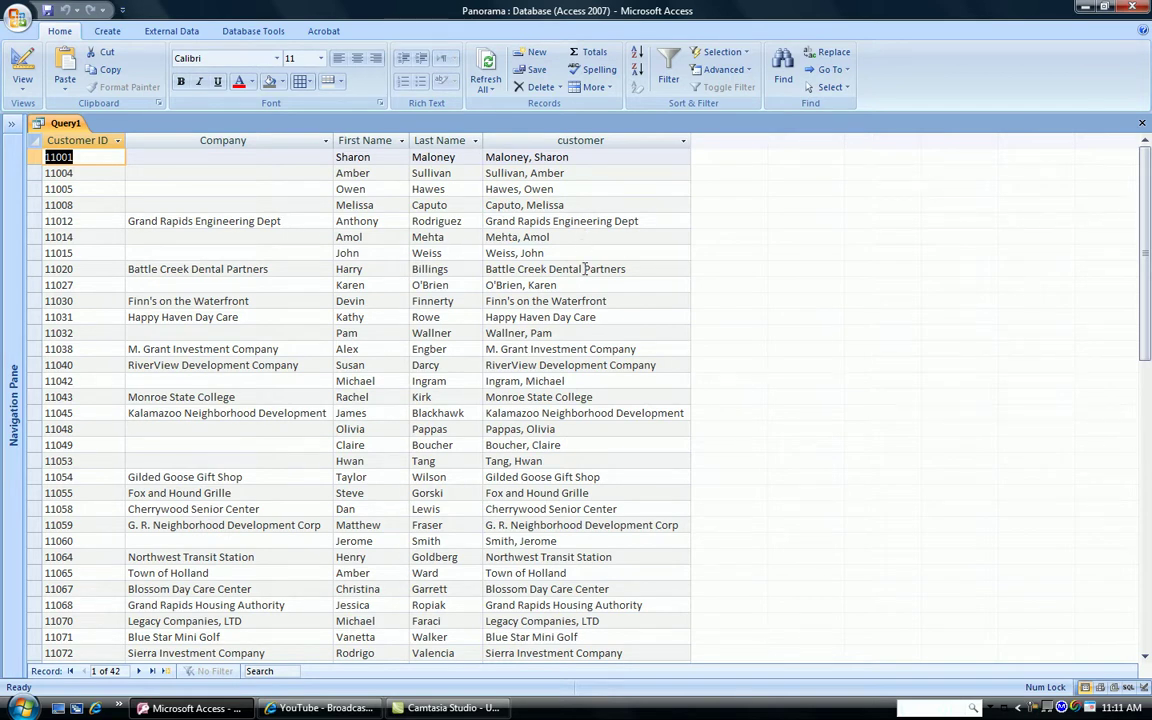
# - Return to Design view and reopen the customer field's expression in the Expression Builder for review
pyautogui.click(15, 60)
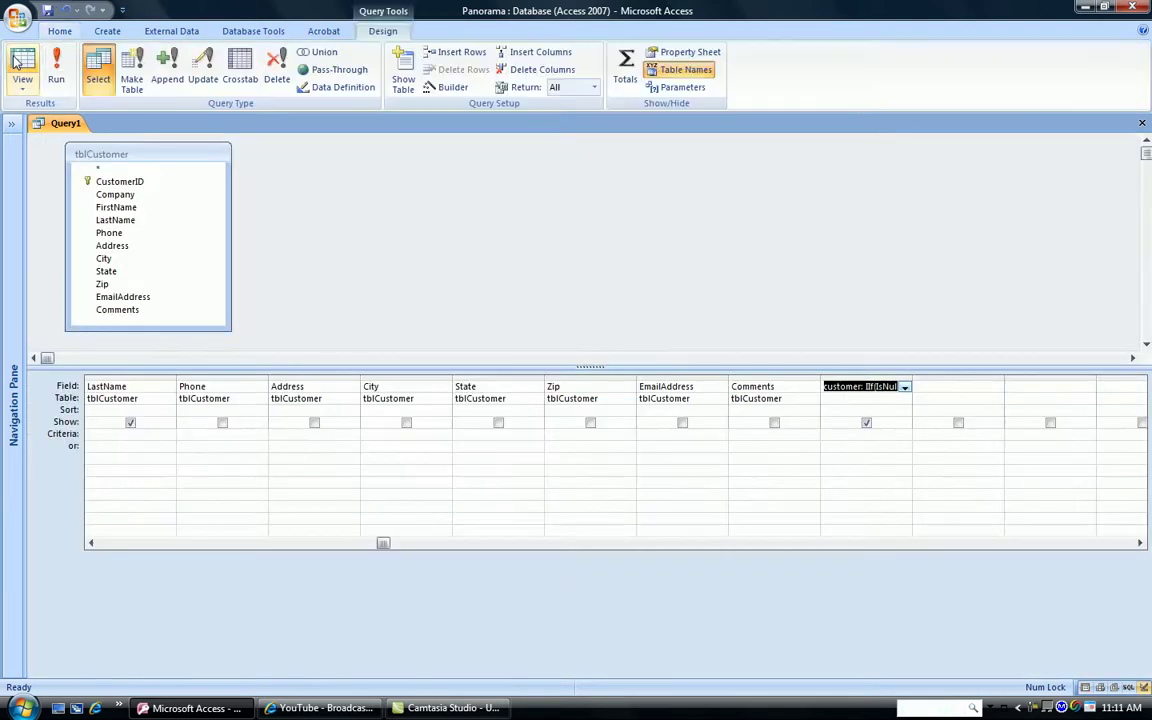
pyautogui.rightClick(848, 390)
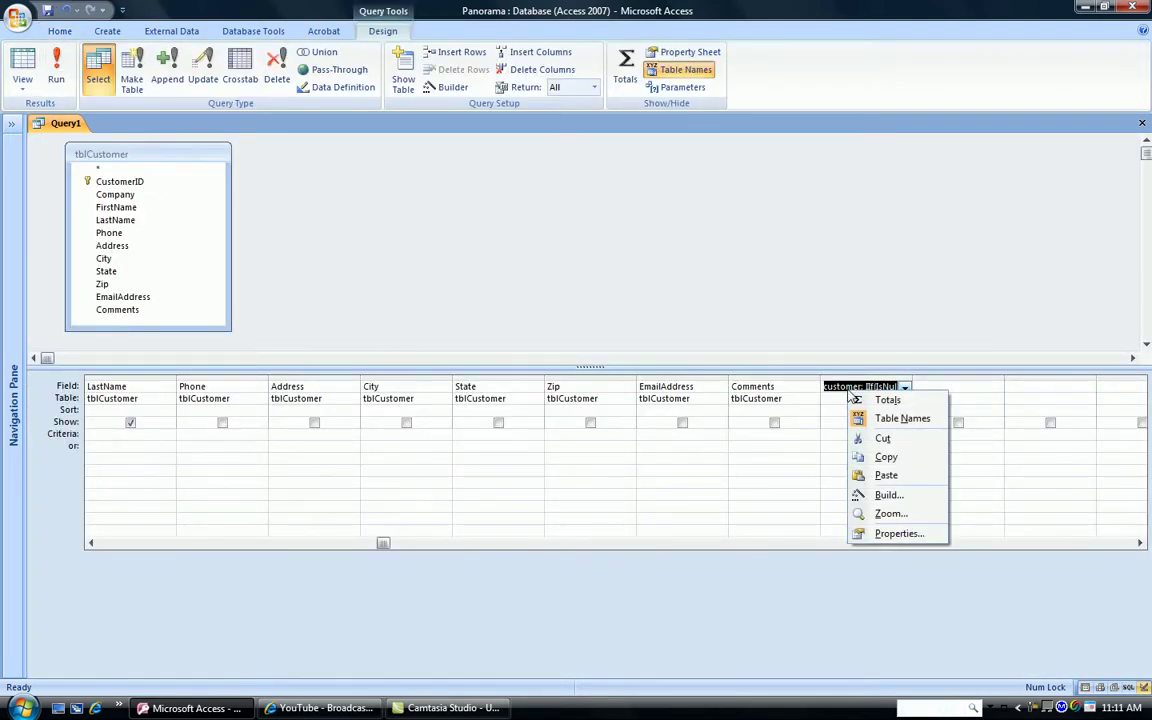
pyautogui.click(880, 503)
pyautogui.click(490, 163)
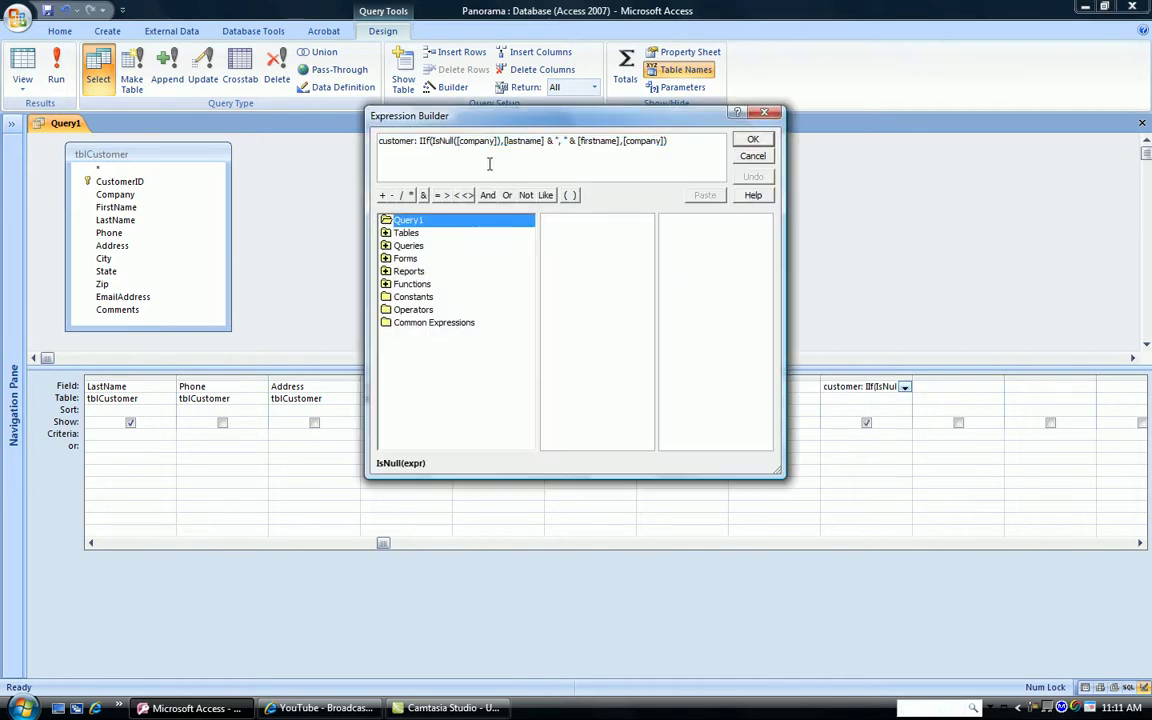